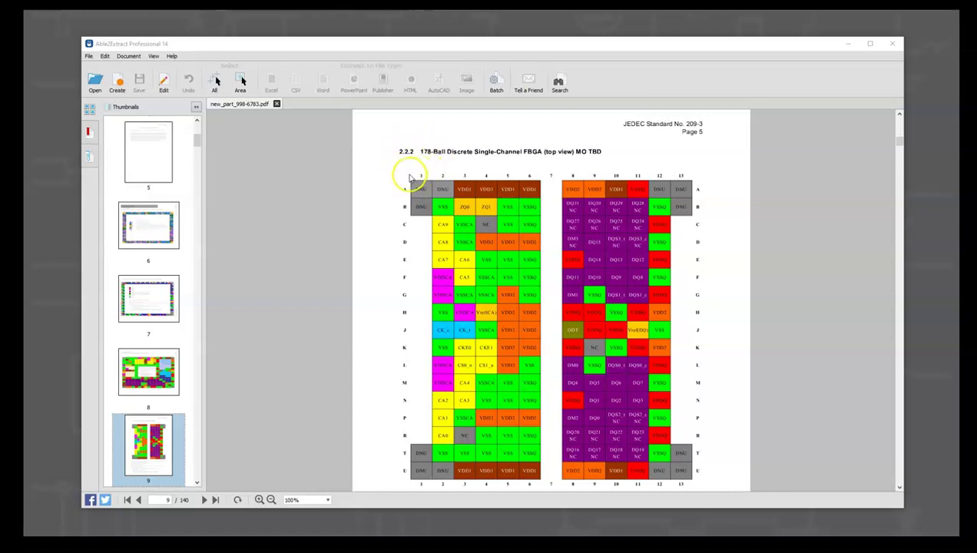
Drag a selection rectangle around the 178-ball FBGA pinout table on page 9.
left_click_drag(392, 173, 637, 478)
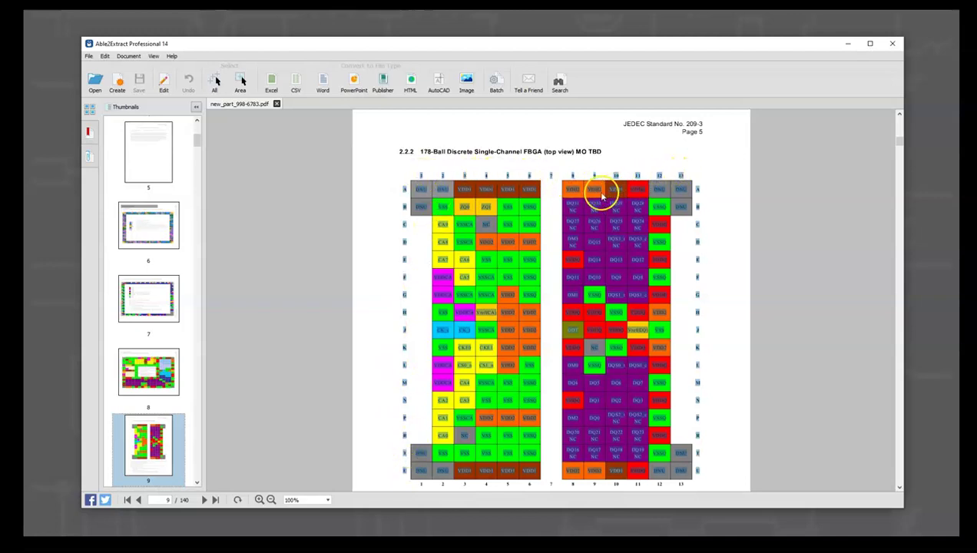
Start an Excel conversion of the selected table using the Custom (Define) option.
left_click(272, 81)
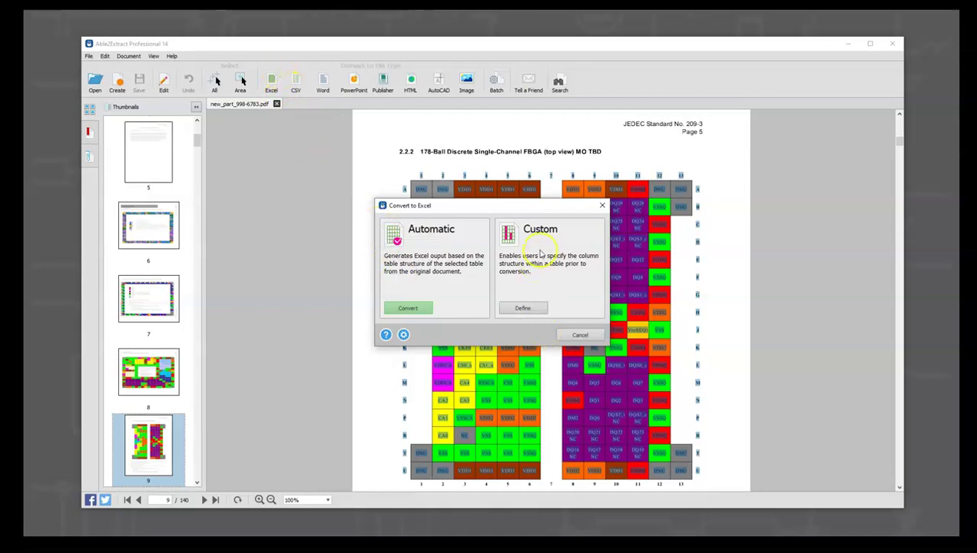
left_click(532, 309)
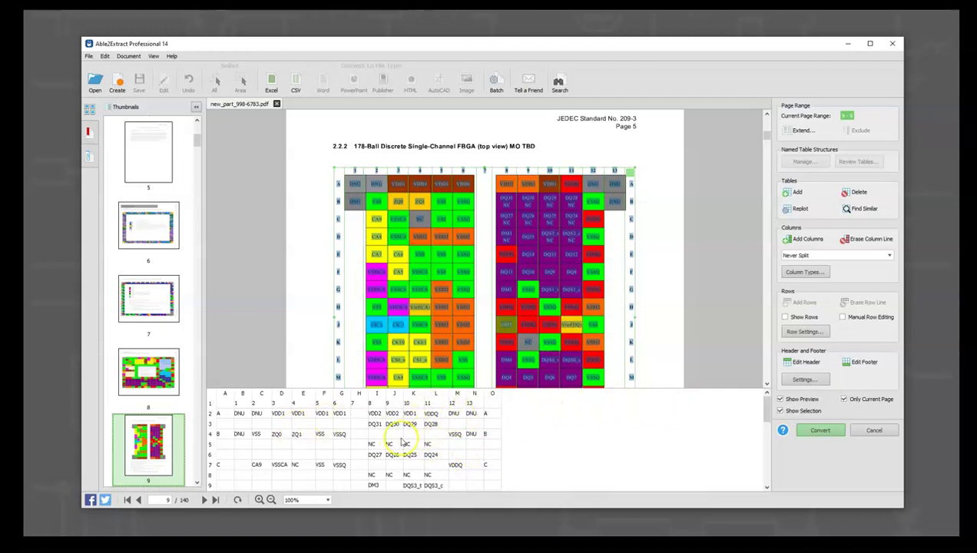
Resize the spreadsheet preview and enable Show Rows to display detected row lines.
left_click_drag(657, 388, 680, 318)
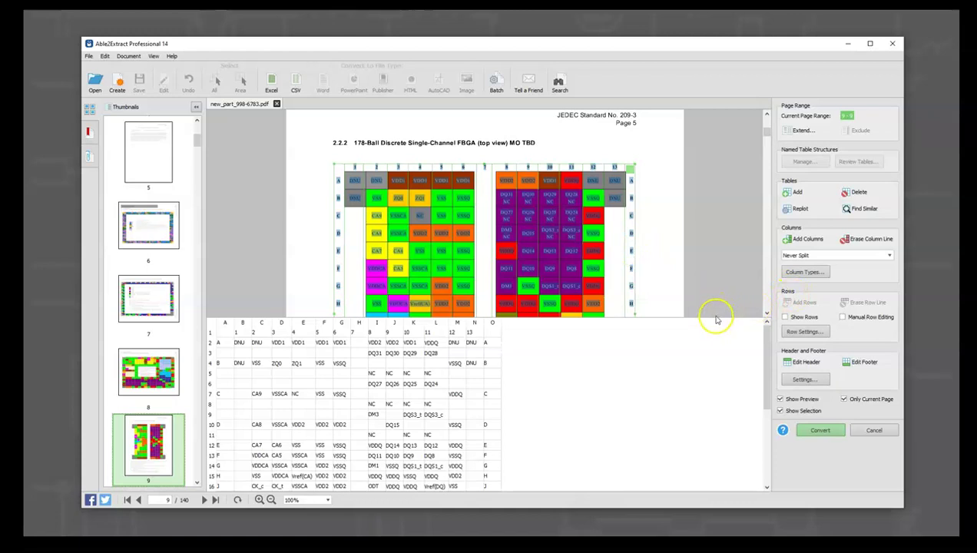
left_click_drag(715, 316, 703, 394)
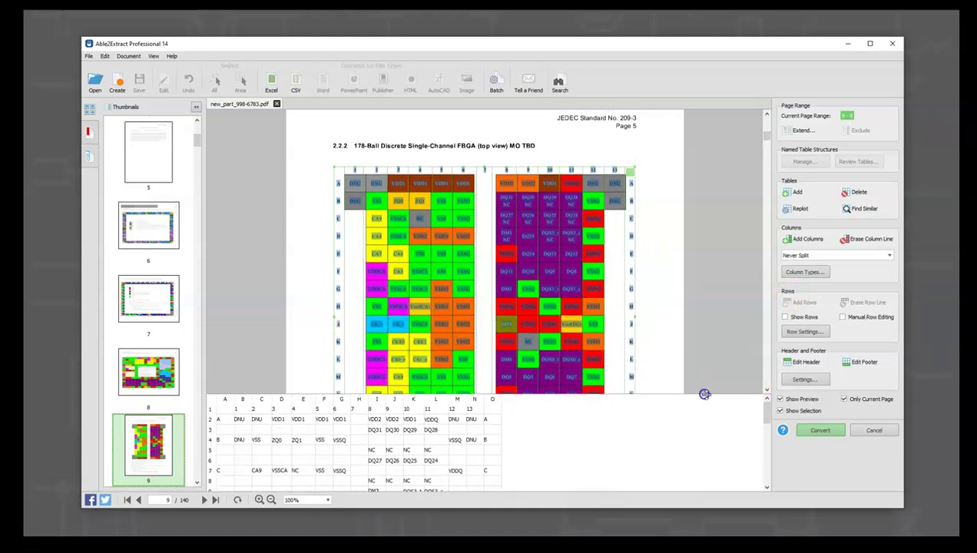
left_click(787, 317)
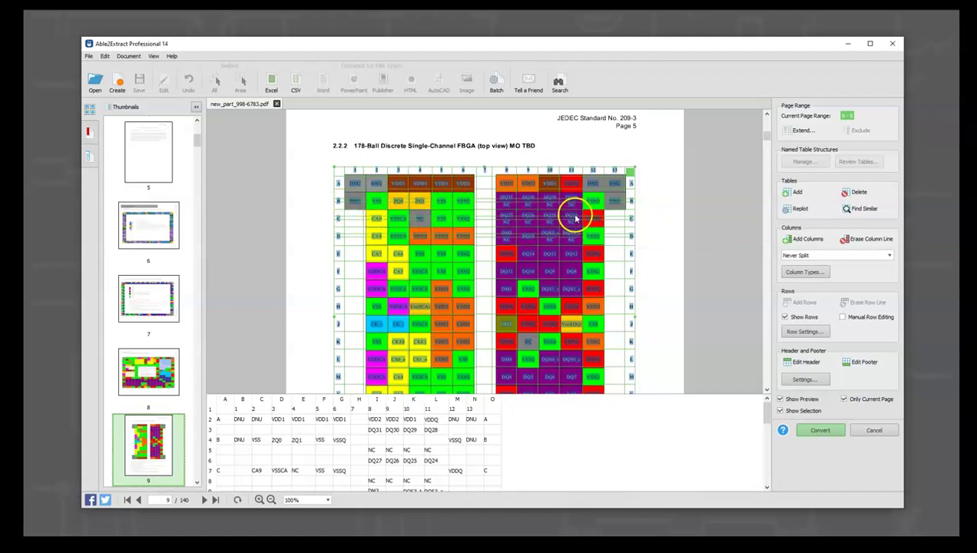
scroll(576, 254, "down", 2)
scroll(582, 324, "down", 2)
scroll(582, 299, "up", 2)
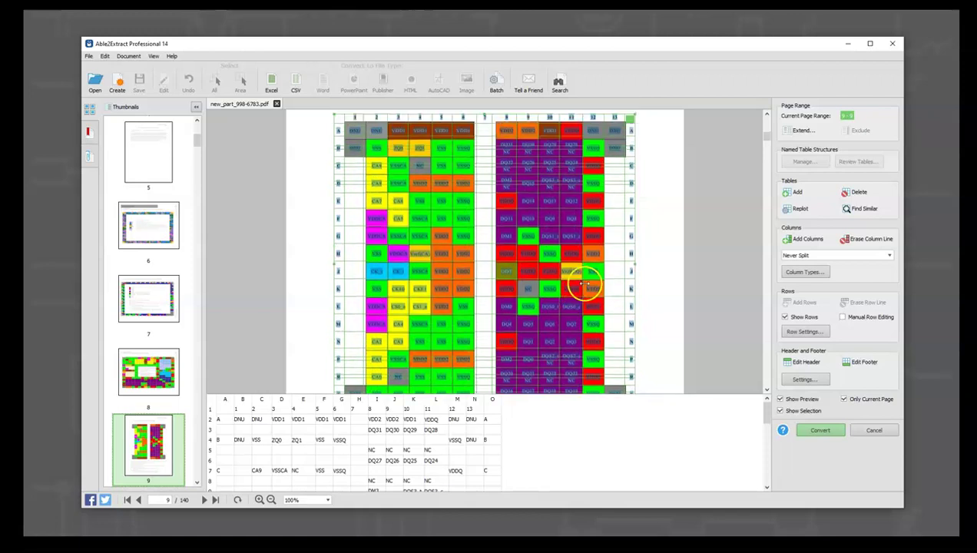
Set Row Settings to Use Document Horizontal Lines, giving one row per ball letter.
left_click(803, 331)
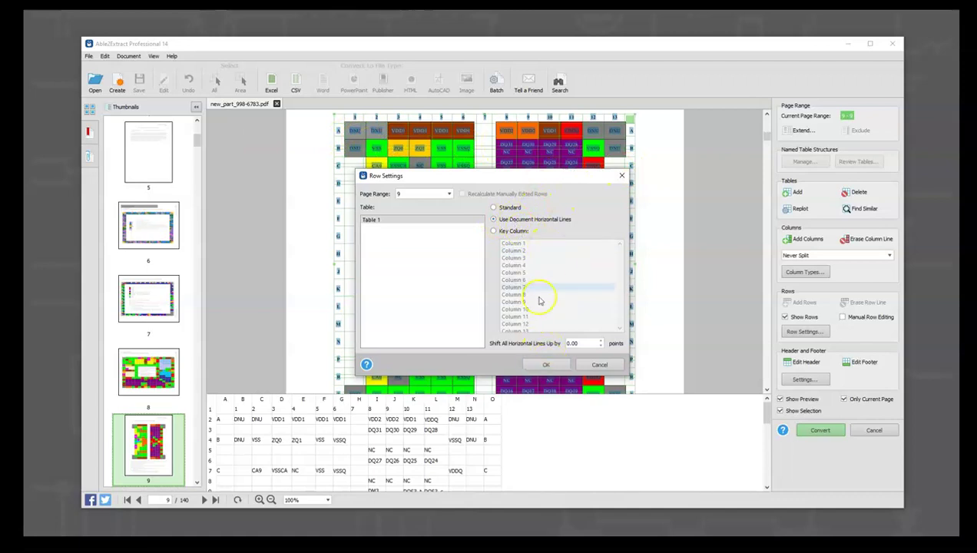
left_click(546, 364)
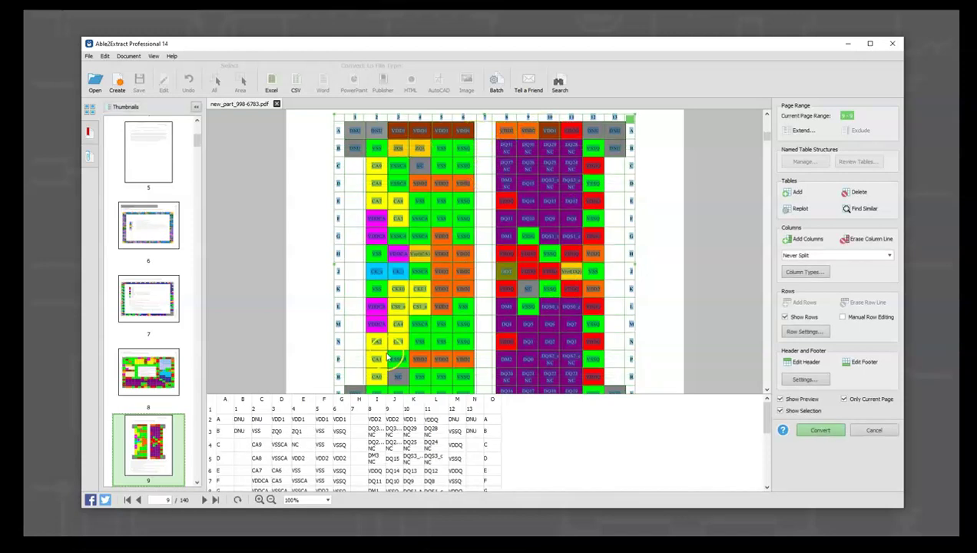
Verify rows A–U in the preview and run Convert to Excel.
scroll(514, 361, "down", 2)
scroll(327, 431, "down", 3)
scroll(336, 445, "up", 3)
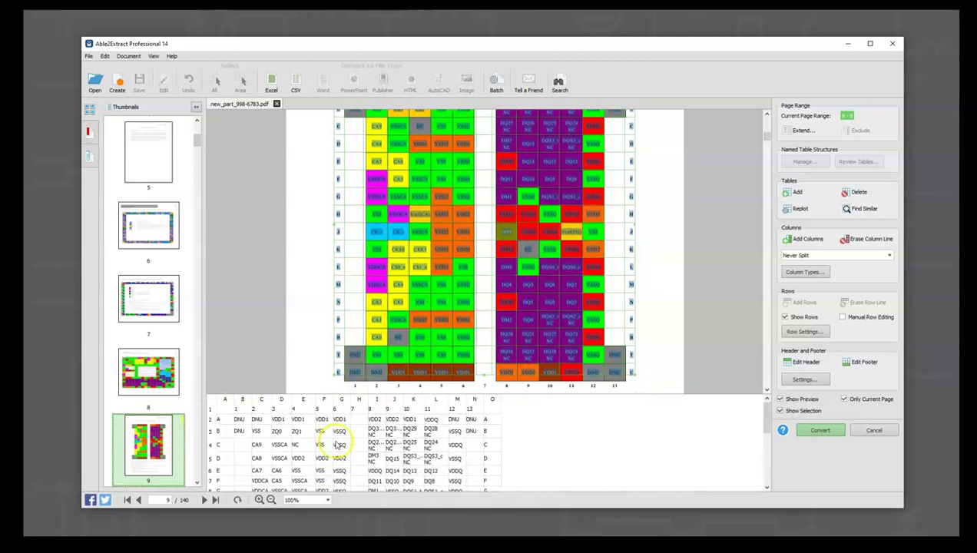
scroll(228, 461, "down", 3)
scroll(235, 464, "up", 3)
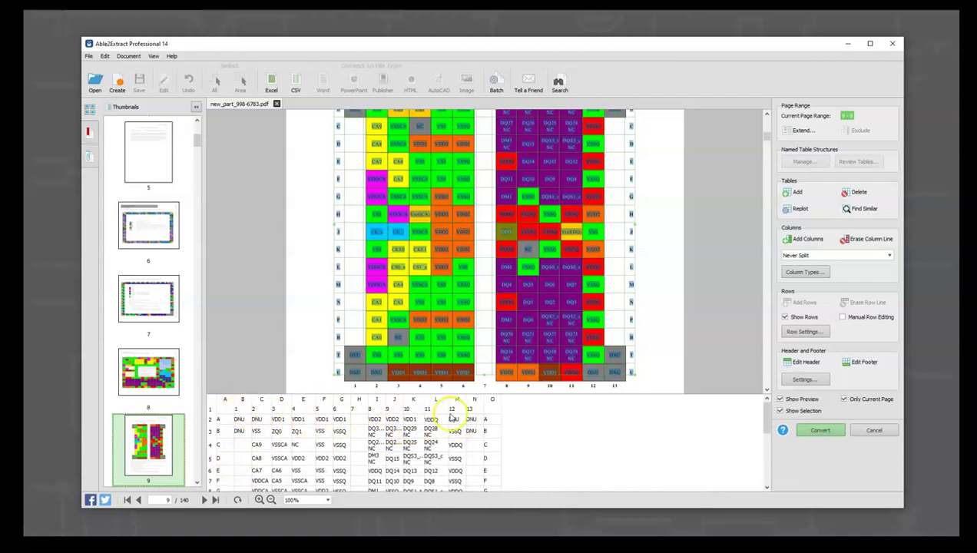
scroll(392, 427, "down", 3)
scroll(394, 434, "up", 3)
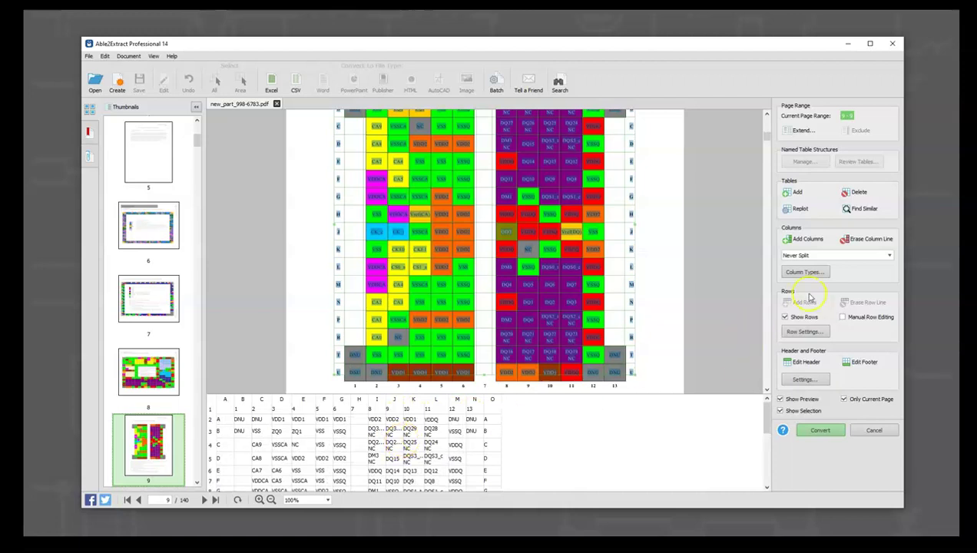
left_click(823, 431)
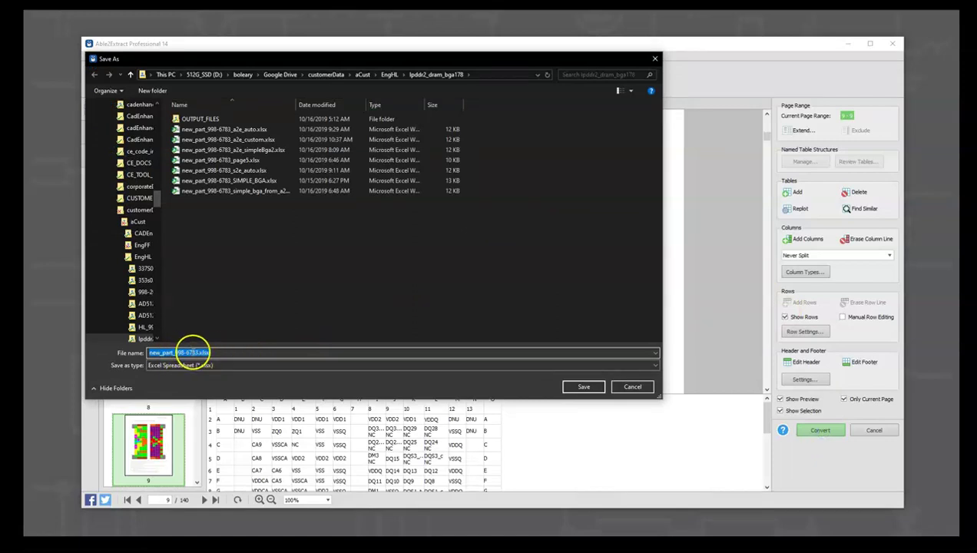
Save the spreadsheet as new_part_998-6783_a2e_simple.xlsx to begin the export.
left_click(198, 352)
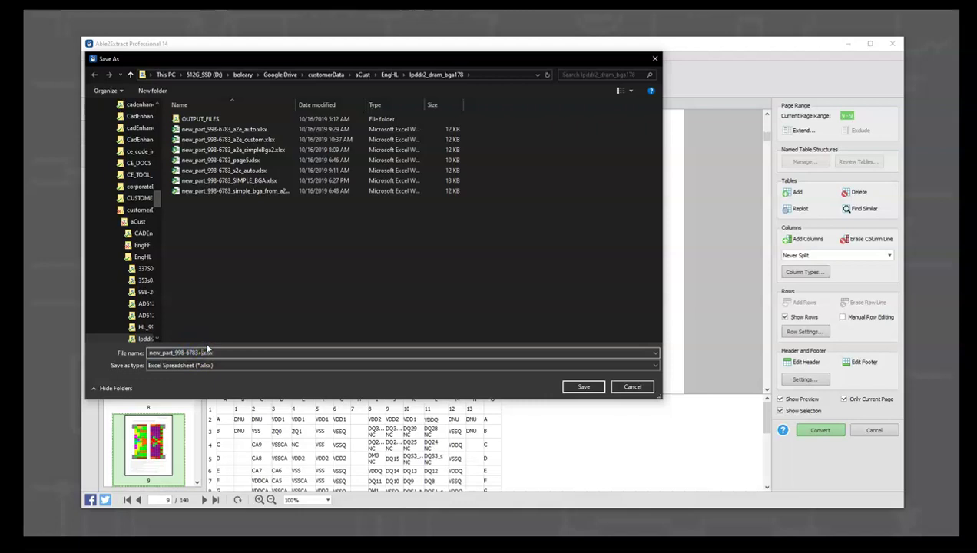
type("_a2e_simpleBga")
key("Return")
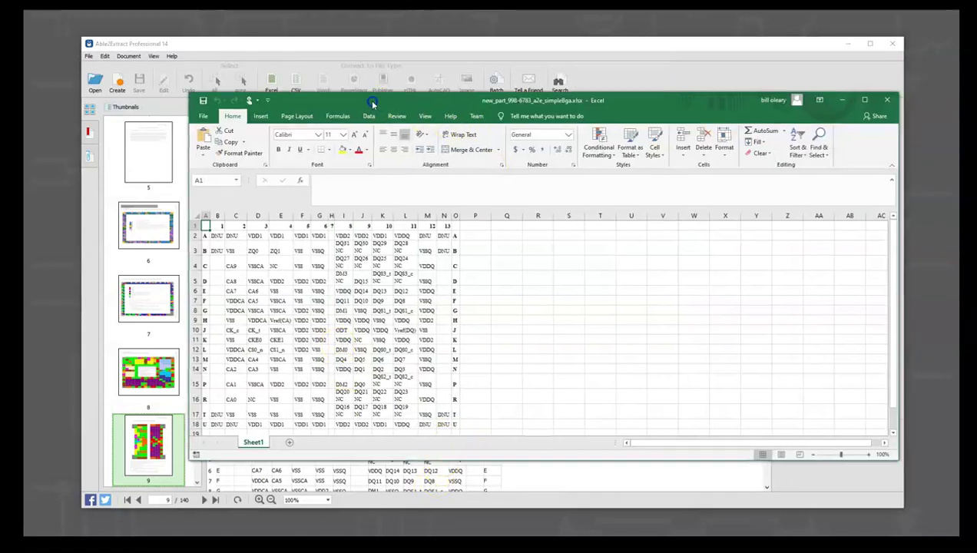
Move and resize the Excel window to show the whole sheet, then select column O.
left_click_drag(371, 102, 283, 21)
left_click_drag(808, 377, 774, 480)
left_click(234, 364)
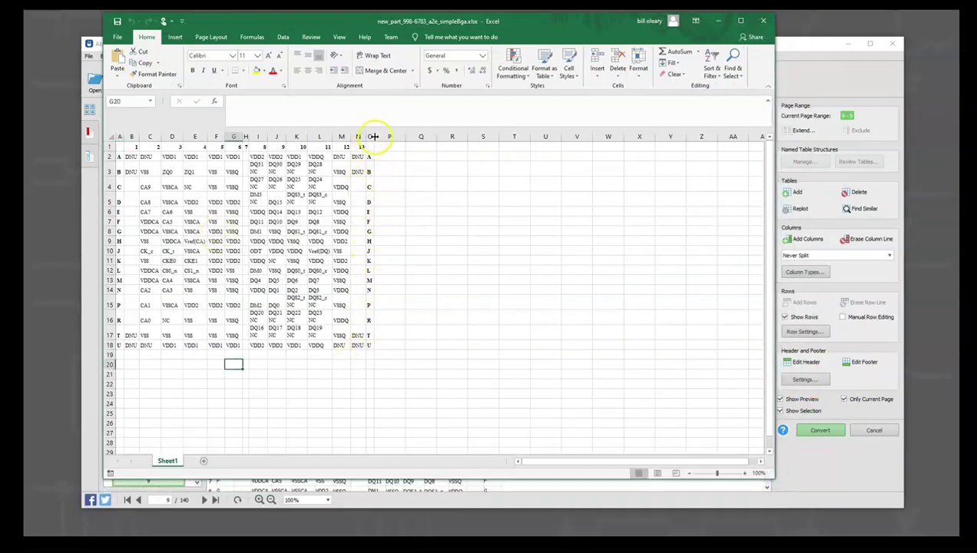
left_click(370, 136)
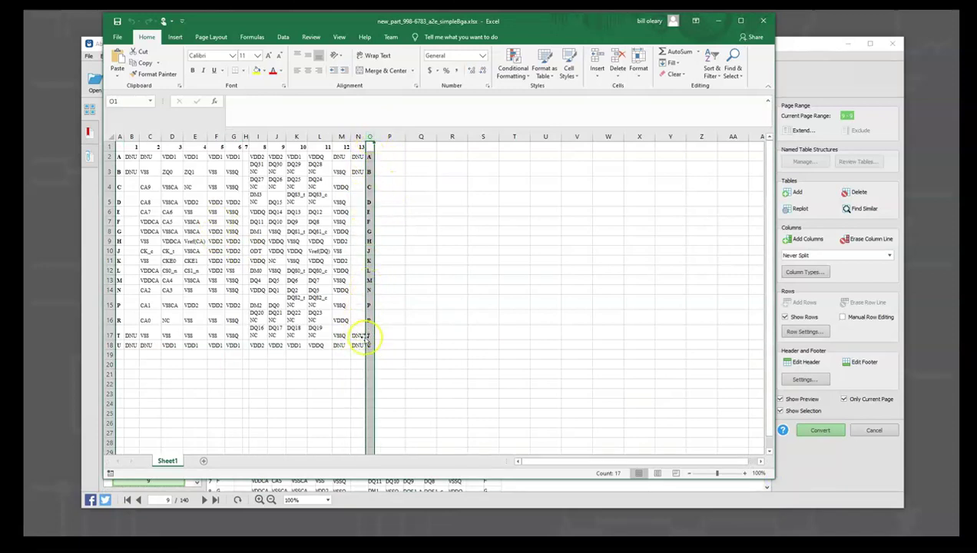
Compare the ball-letter cells in column A with those in column O.
right_click(369, 136)
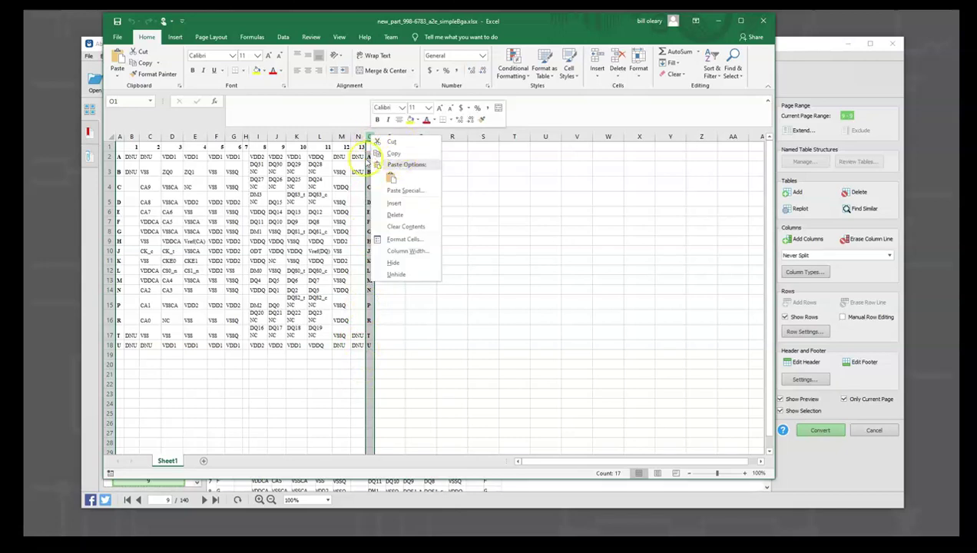
left_click(437, 315)
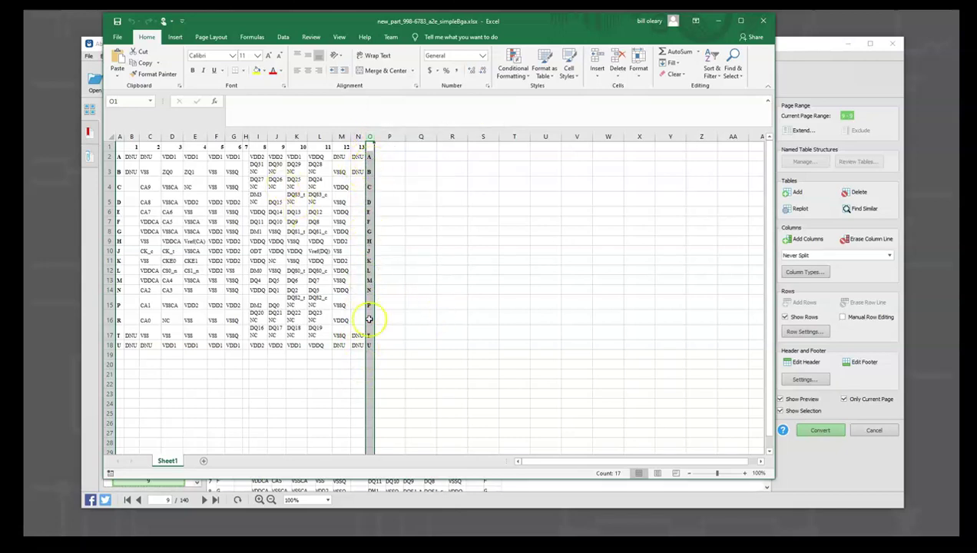
left_click_drag(119, 157, 116, 351)
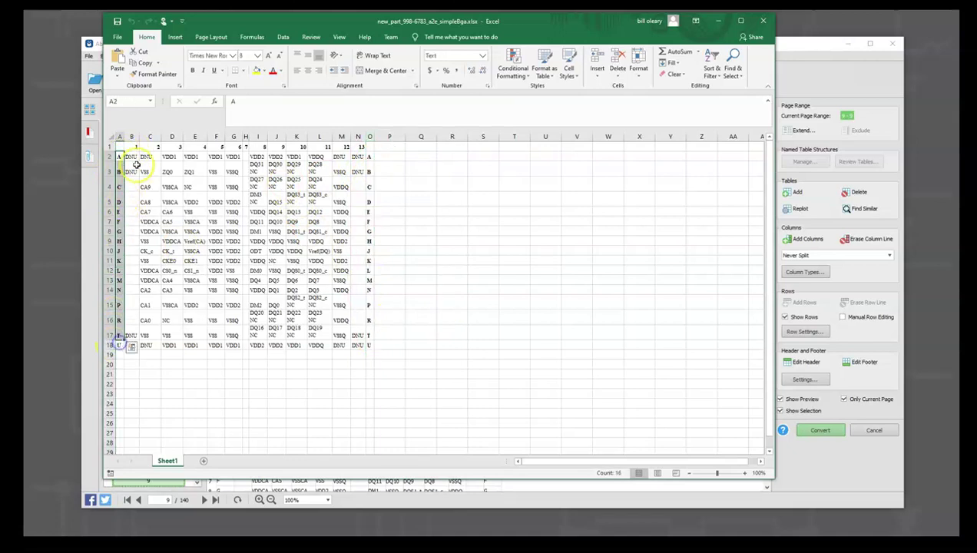
left_click_drag(373, 156, 371, 344)
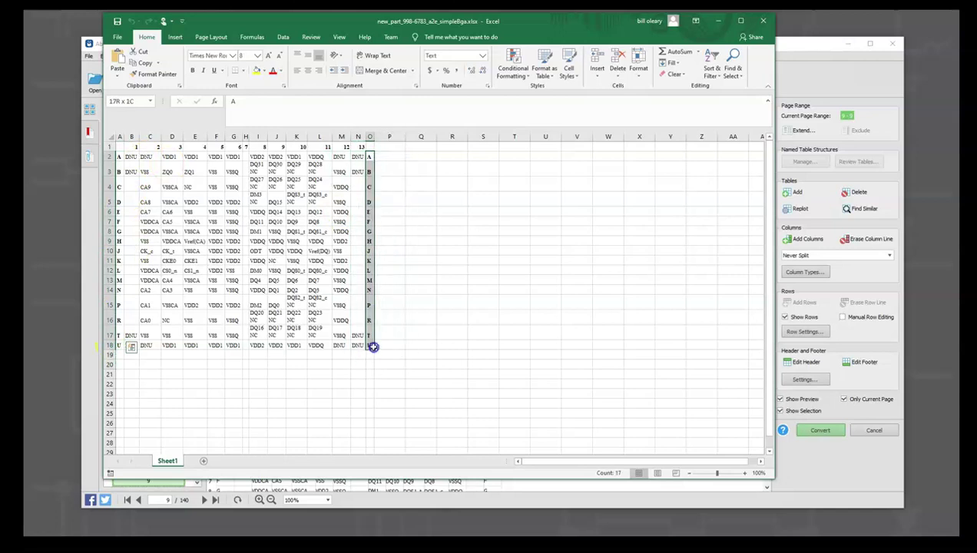
Delete the trailing row-letter column O and save the workbook.
left_click(371, 136)
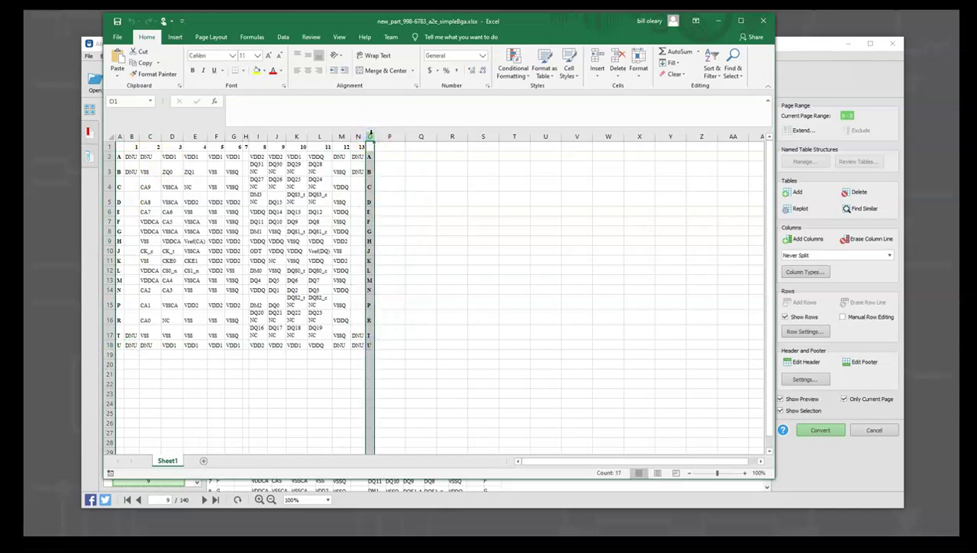
right_click(371, 136)
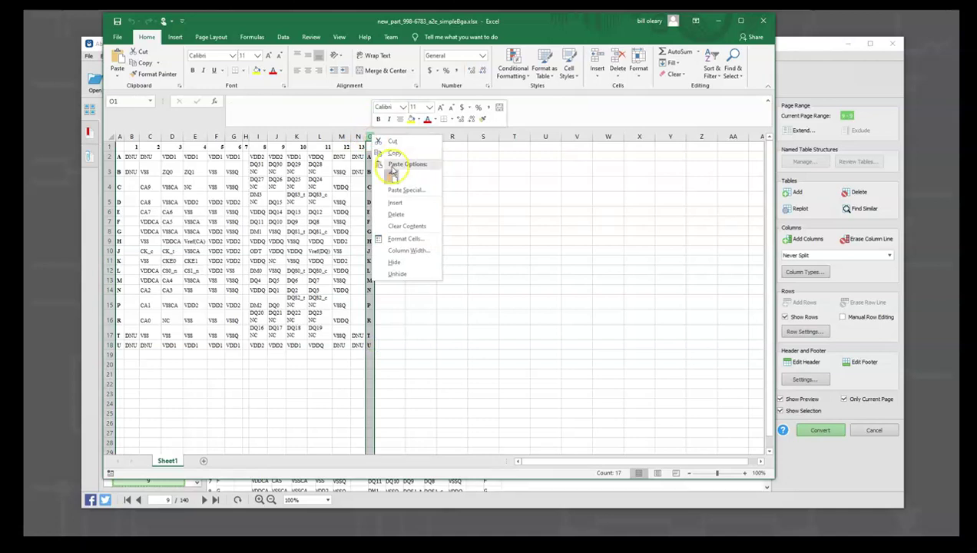
left_click(397, 215)
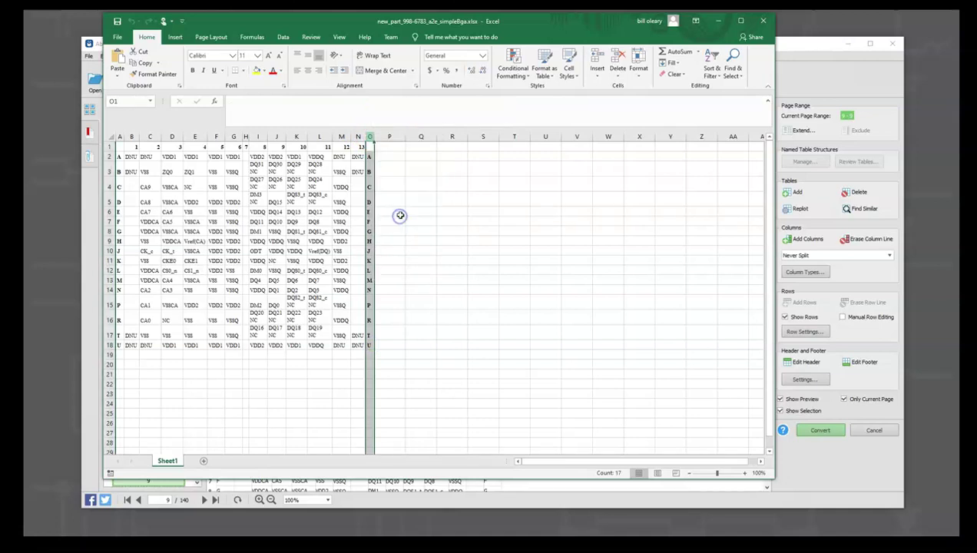
left_click(116, 21)
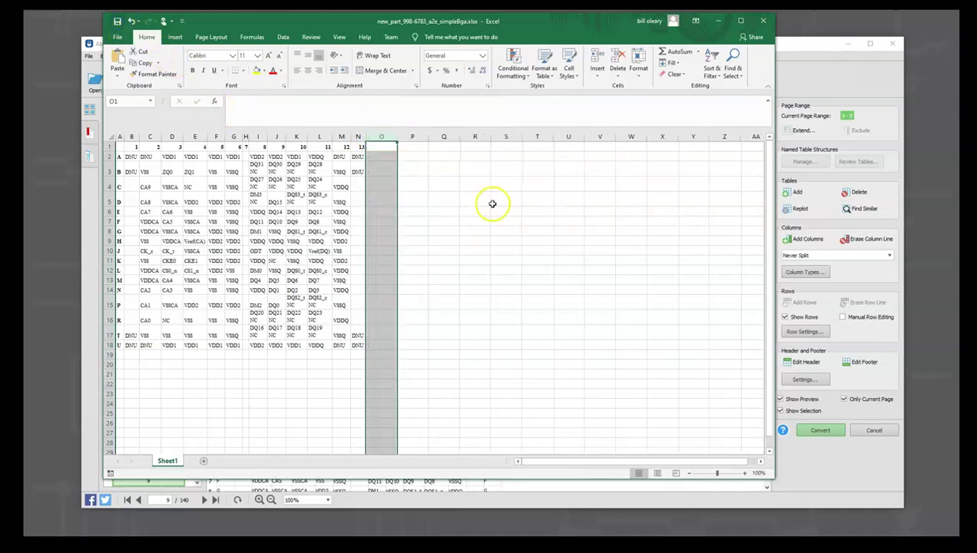